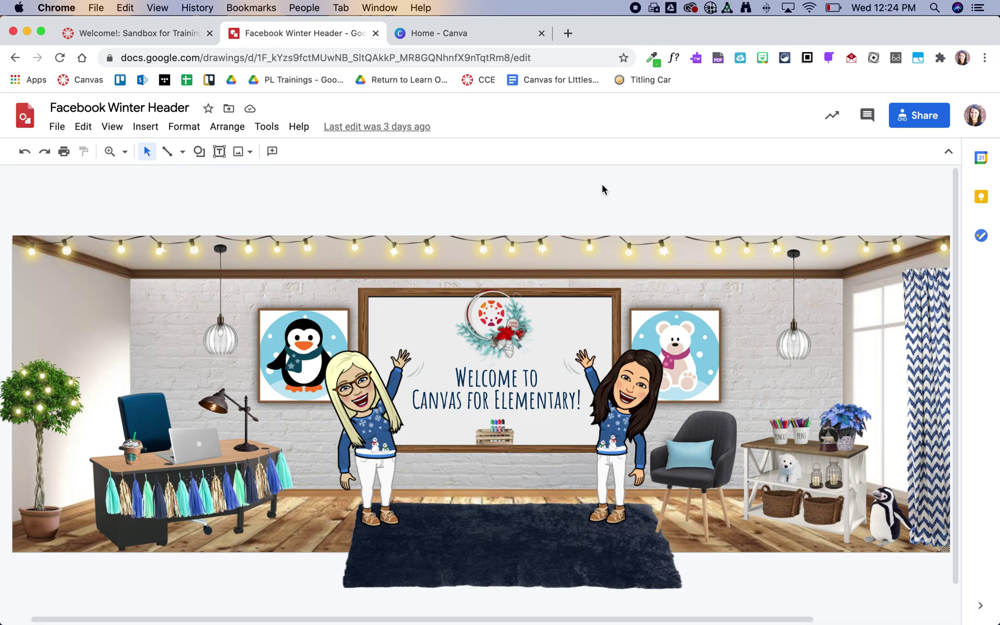
Close the screen capture, return to Canva home, and start a 1500 × 500 px custom design
{"action": "key", "text": "super+shift+5"}
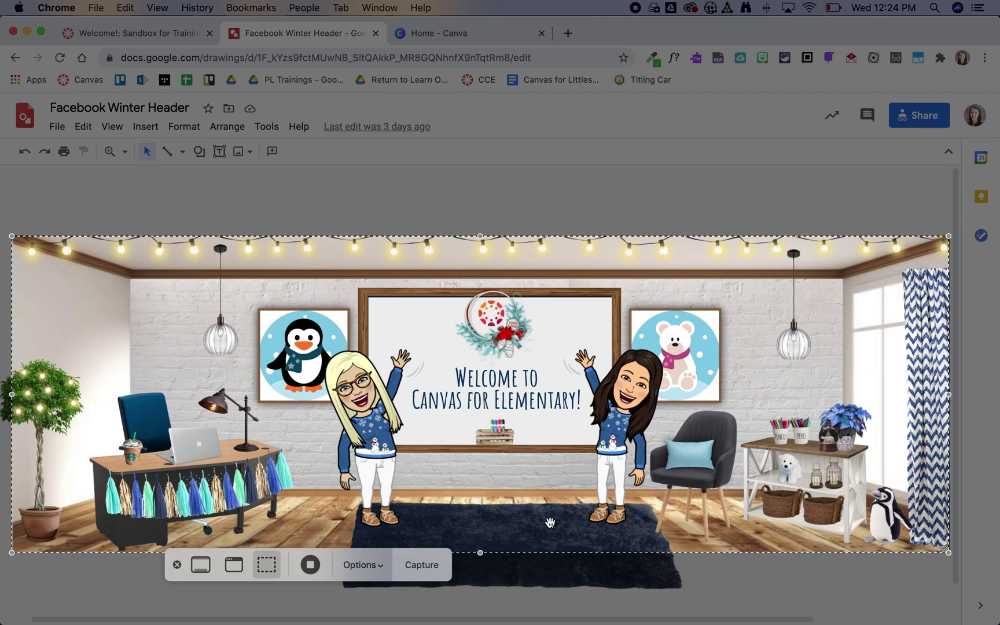
{"action": "left_click", "coordinate": [178, 567]}
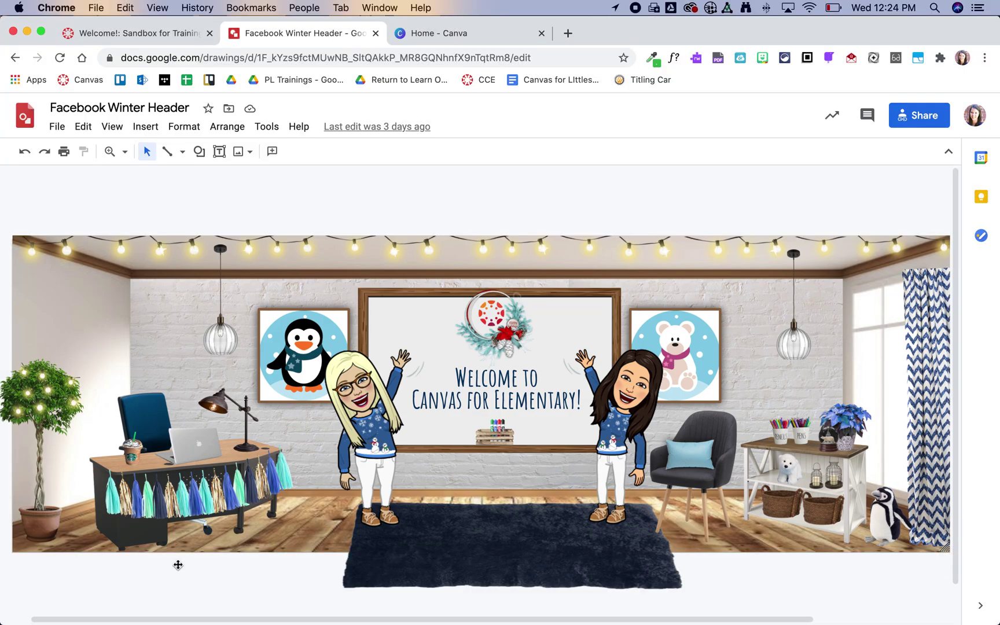
{"action": "left_click", "coordinate": [414, 34]}
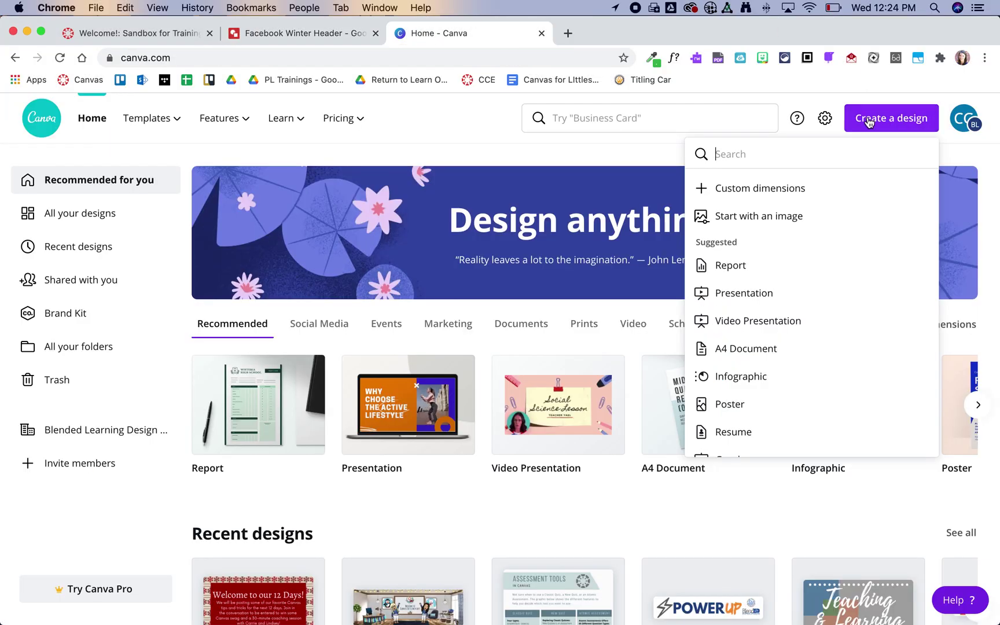
{"action": "left_click", "coordinate": [867, 123]}
{"action": "left_click", "coordinate": [867, 122]}
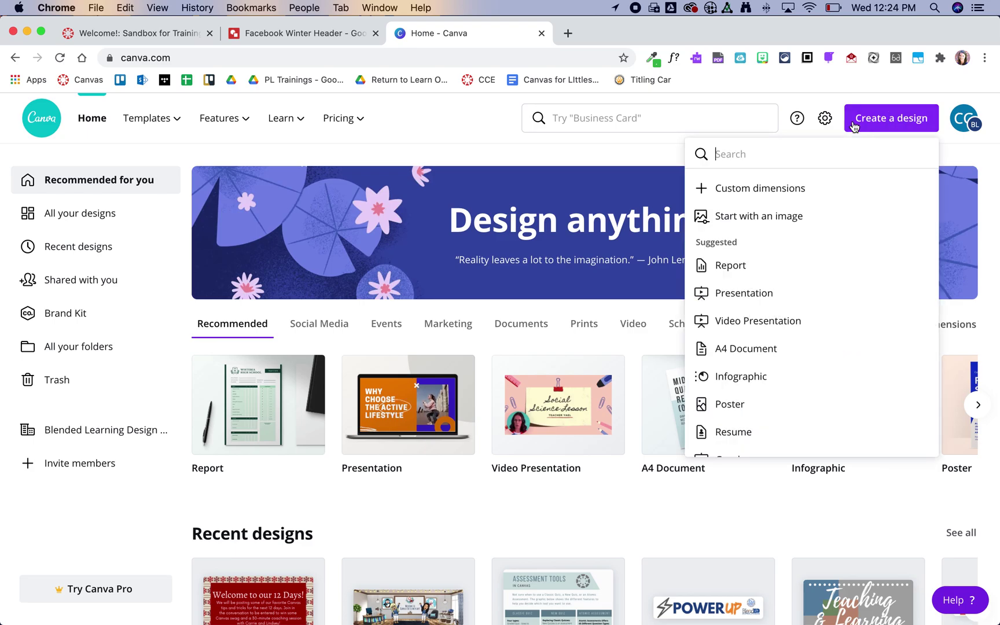
{"action": "left_click", "coordinate": [770, 195]}
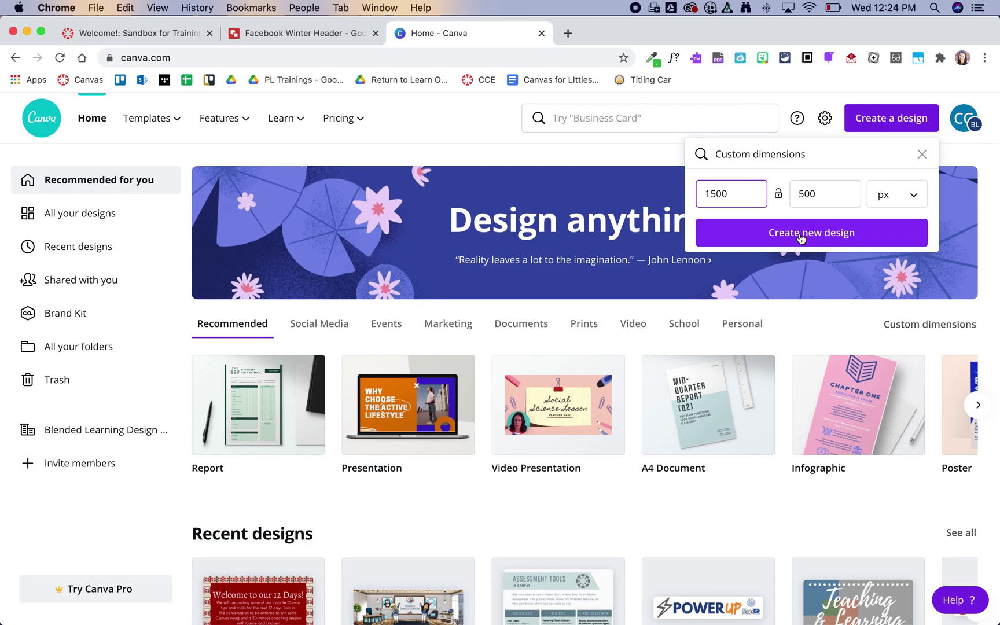
Create the 1500 × 500 design and add the twinkling header video from Uploads > Videos
{"action": "left_click", "coordinate": [801, 233]}
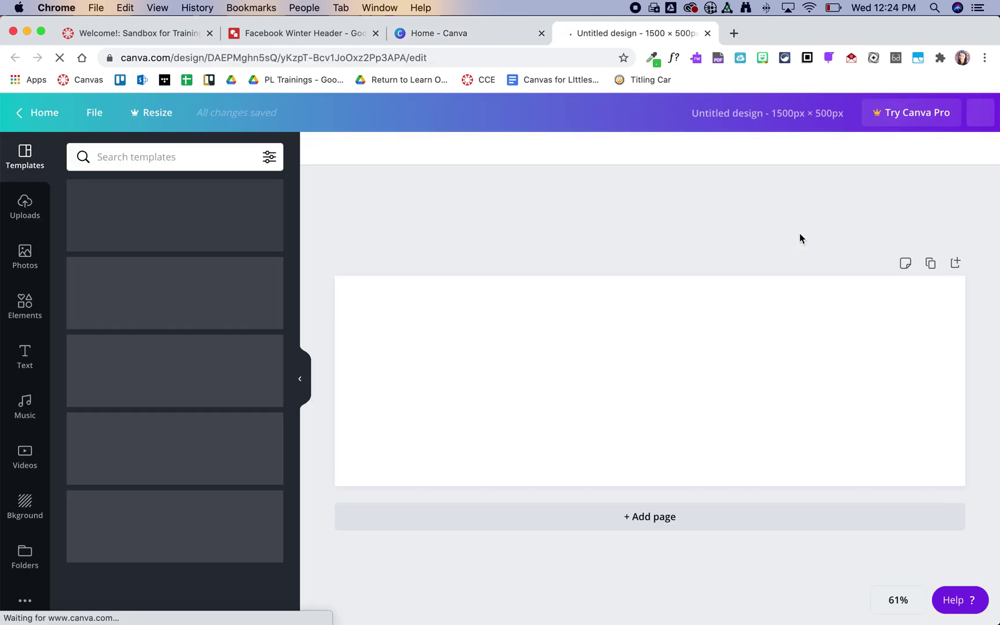
{"action": "left_click", "coordinate": [22, 207]}
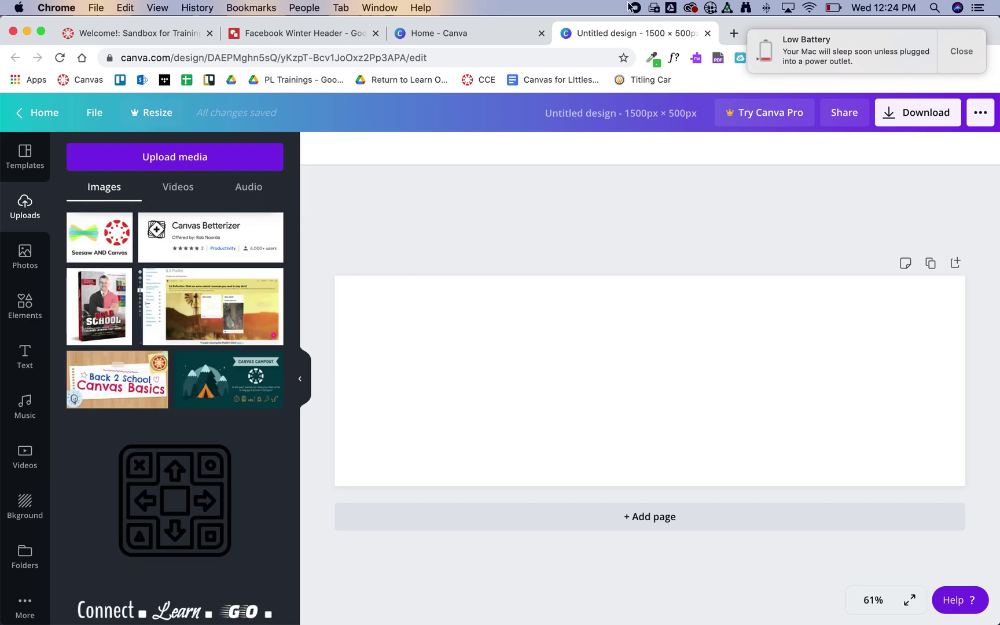
{"action": "left_click", "coordinate": [966, 65]}
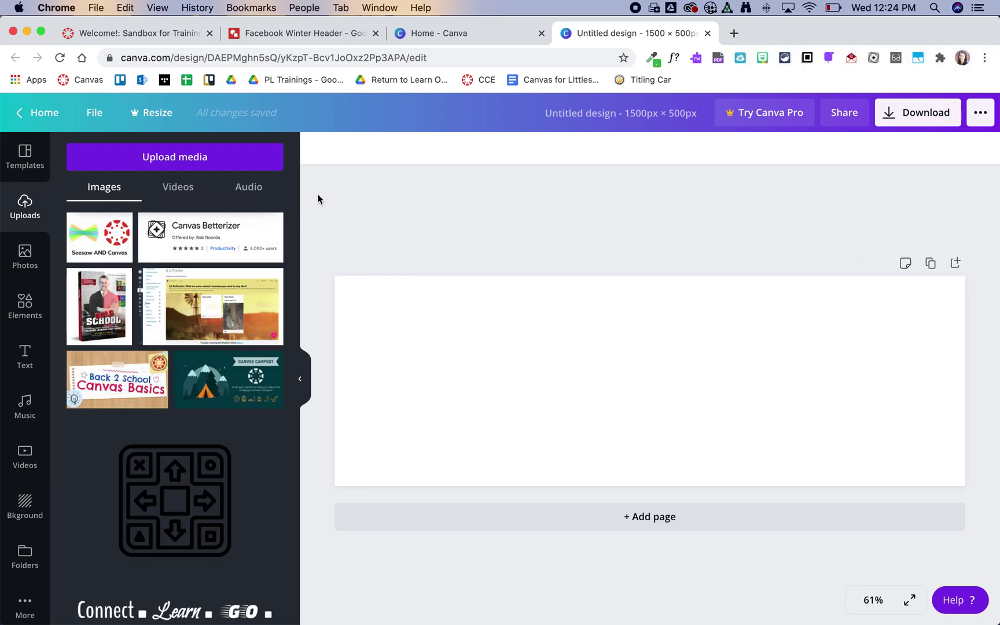
{"action": "left_click", "coordinate": [178, 190]}
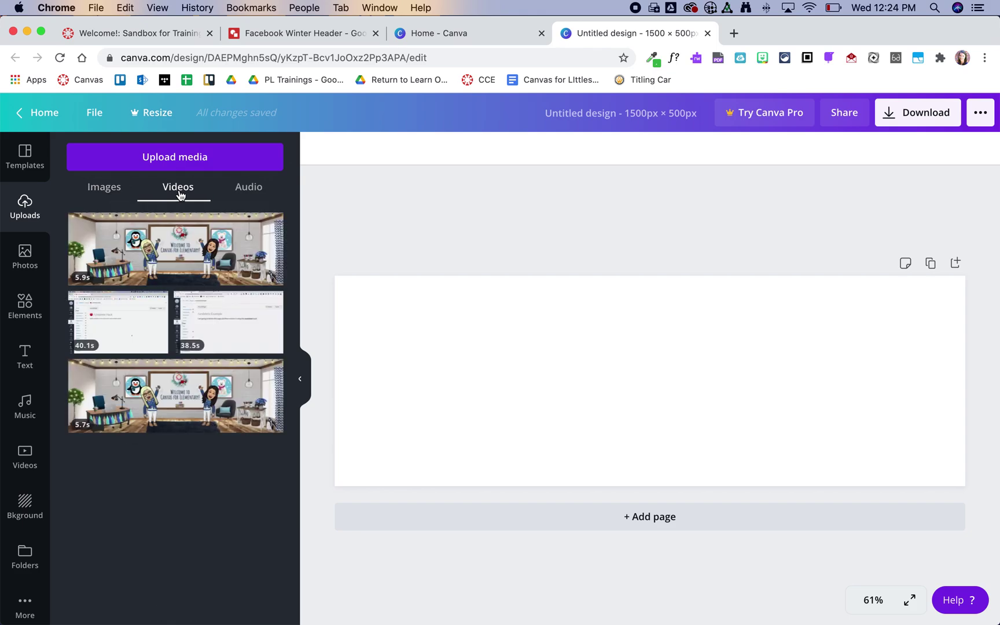
{"action": "left_click", "coordinate": [156, 261]}
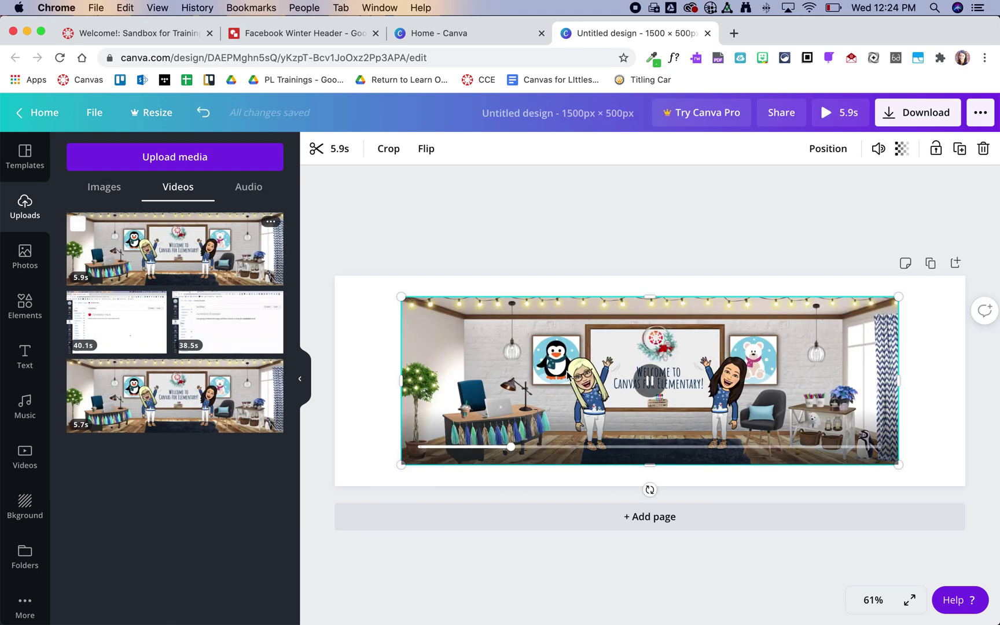
Move the video to the top-left corner, stretch it to fill the page, and preview it
{"action": "left_click_drag", "start_coordinate": [649, 381], "coordinate": [583, 359]}
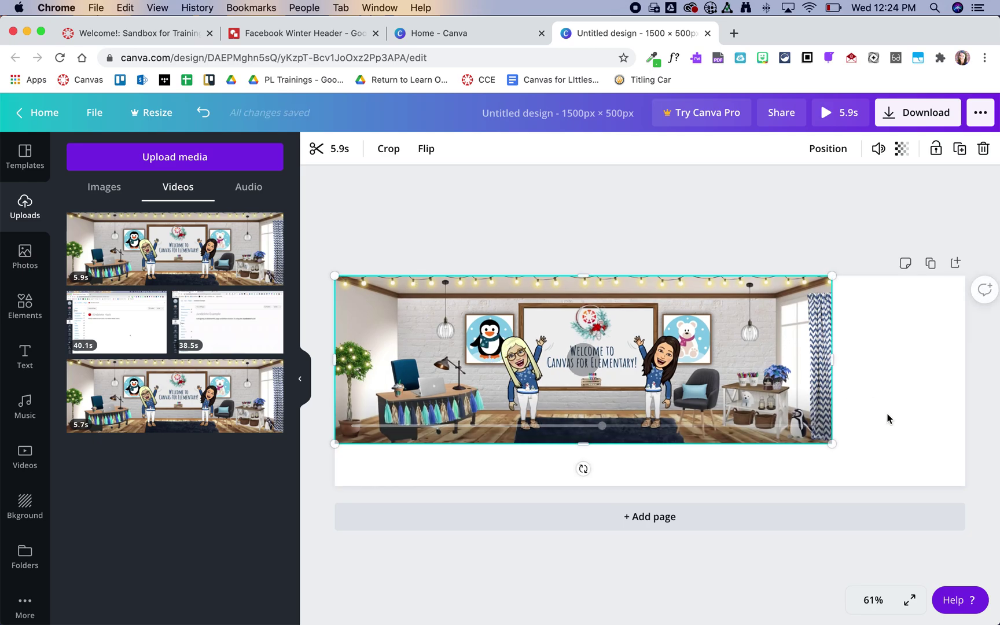
{"action": "left_click_drag", "start_coordinate": [831, 442], "coordinate": [971, 473]}
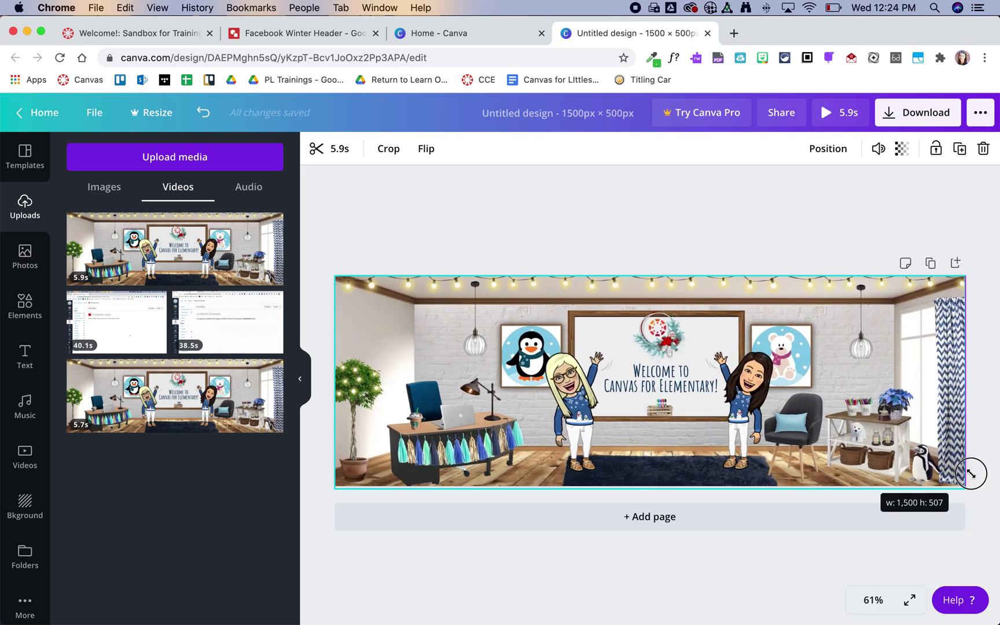
{"action": "mouse_move", "coordinate": [363, 472]}
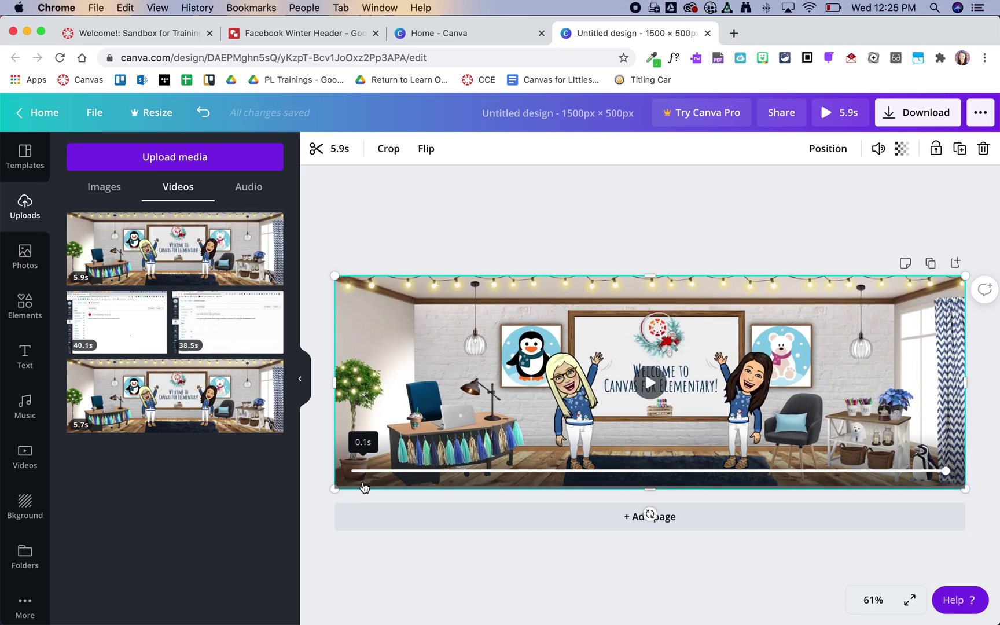
{"action": "left_click", "coordinate": [363, 486]}
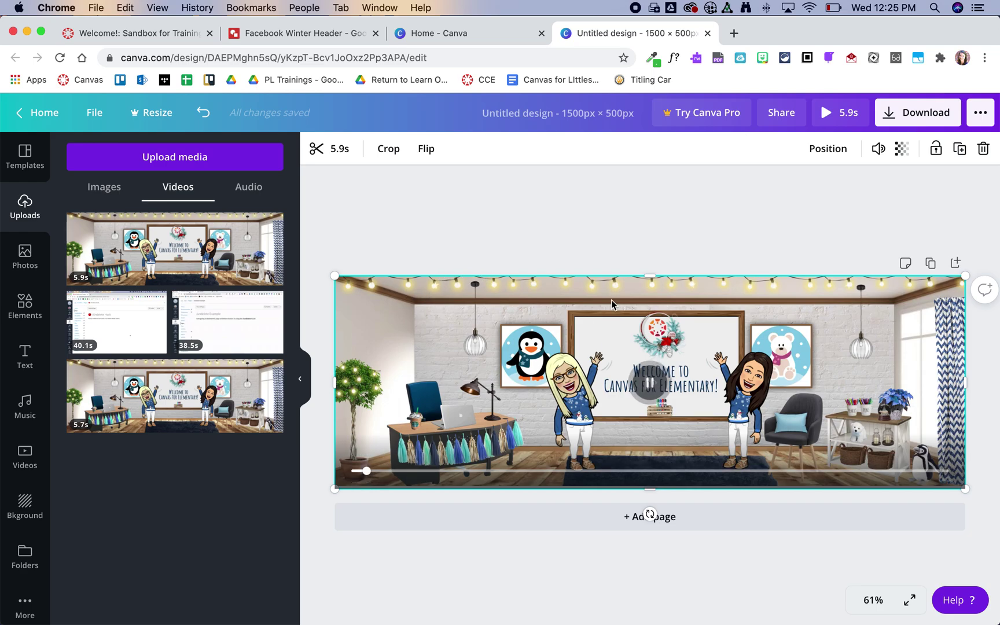
{"action": "left_click", "coordinate": [897, 217]}
{"action": "left_click", "coordinate": [838, 570]}
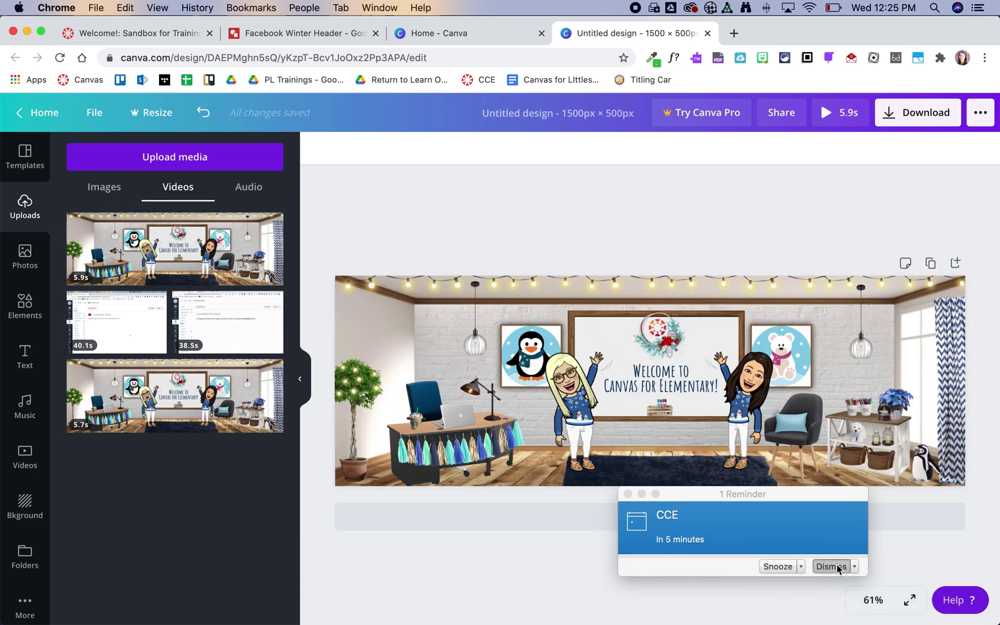
Download the header design with the file type changed from MP4 Video to GIF
{"action": "left_click", "coordinate": [923, 118]}
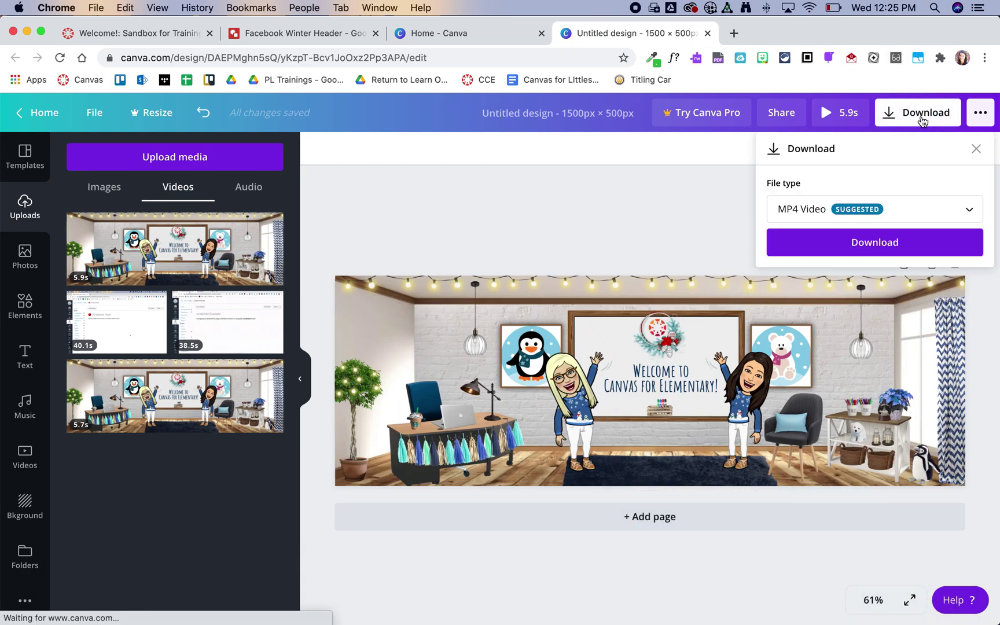
{"action": "left_click", "coordinate": [872, 209]}
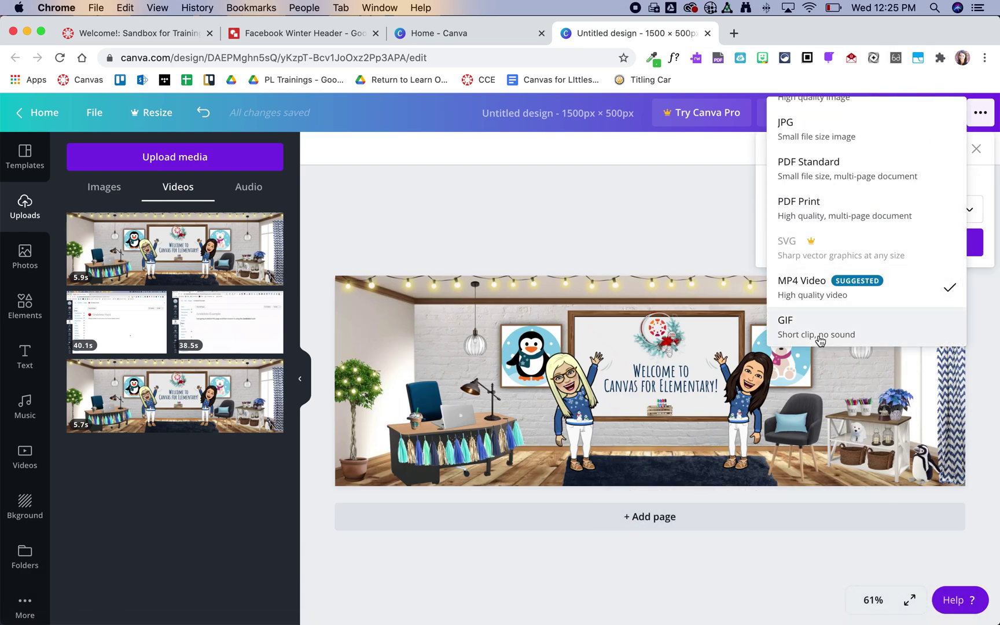
{"action": "left_click", "coordinate": [819, 341]}
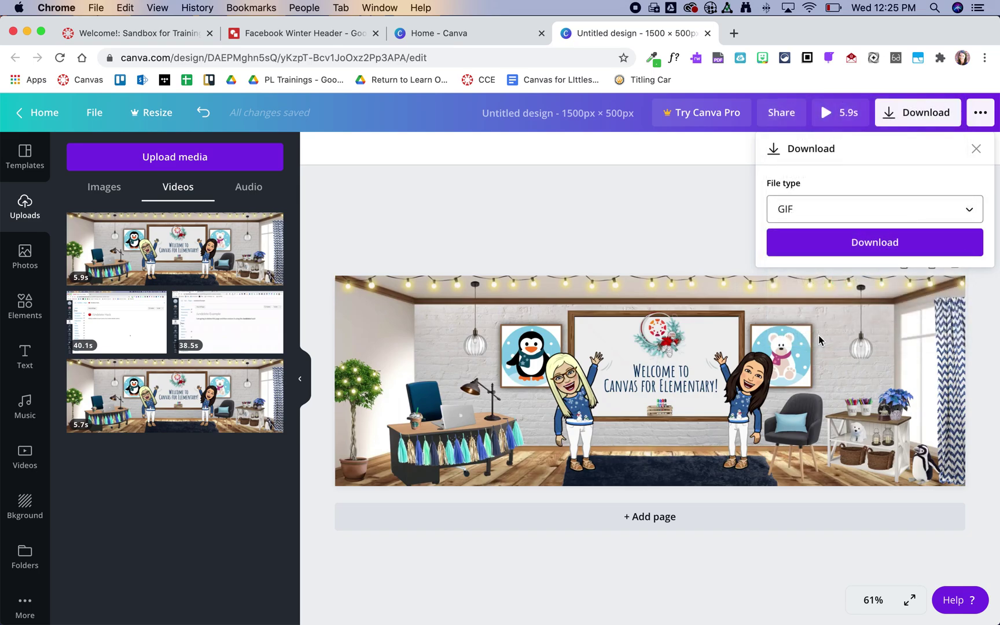
{"action": "left_click", "coordinate": [872, 243]}
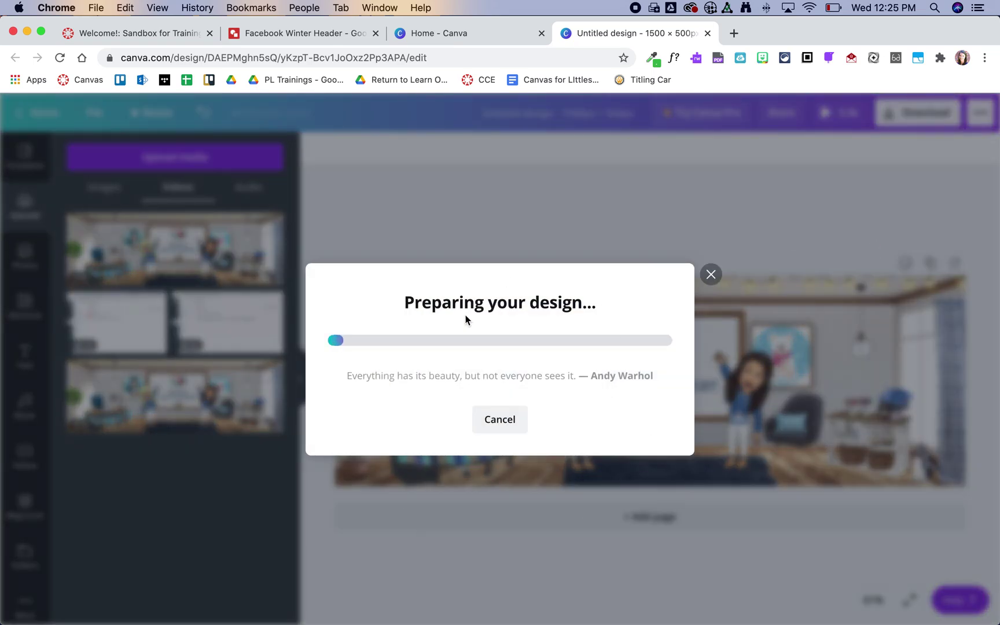
Put the Canvas Welcome! page into edit mode and delete the old banner image
{"action": "left_click", "coordinate": [141, 33]}
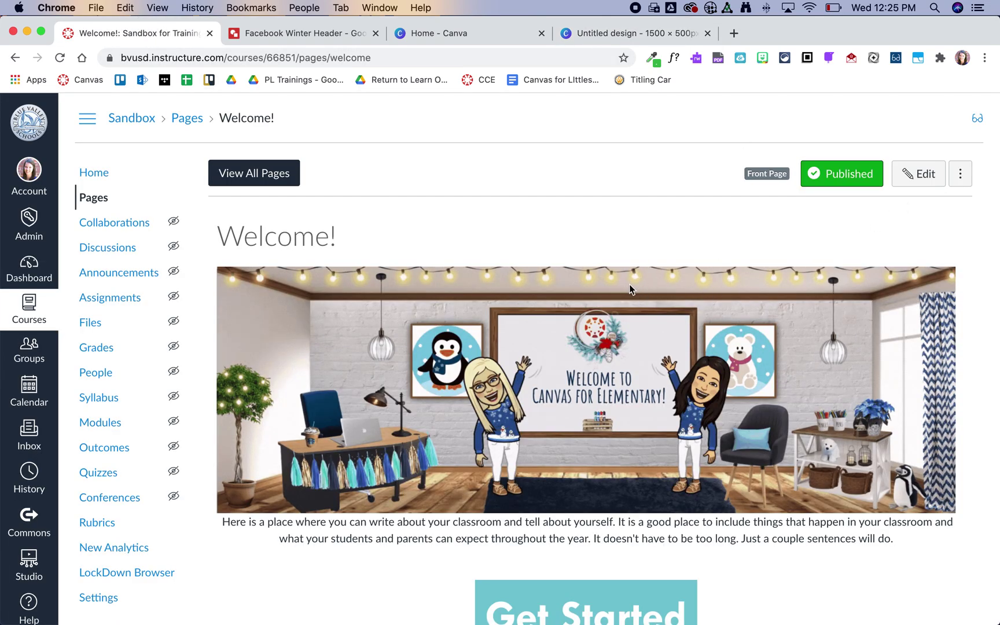
{"action": "left_click", "coordinate": [918, 179]}
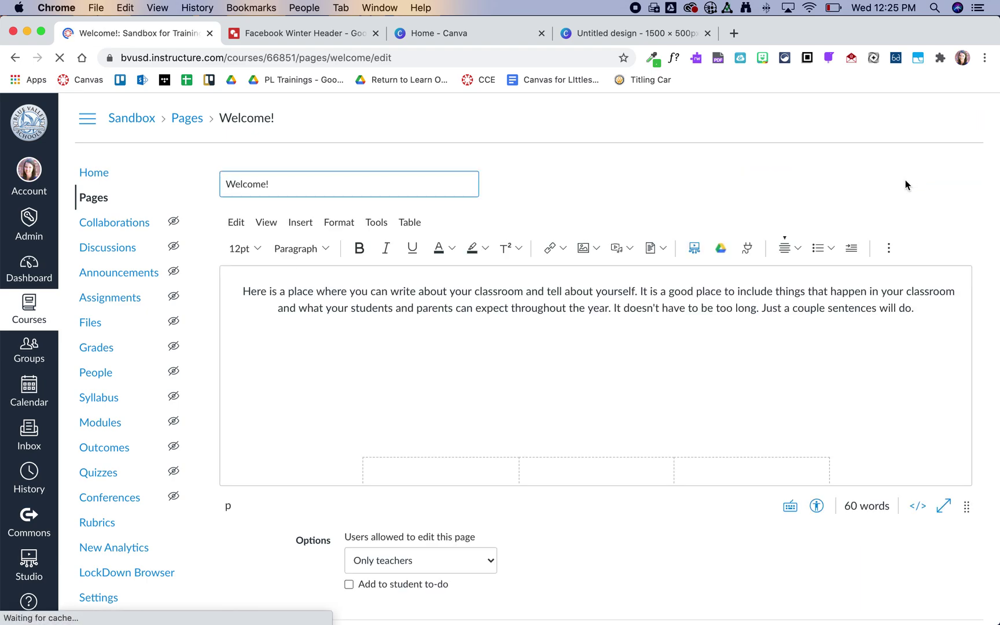
{"action": "left_click", "coordinate": [739, 366]}
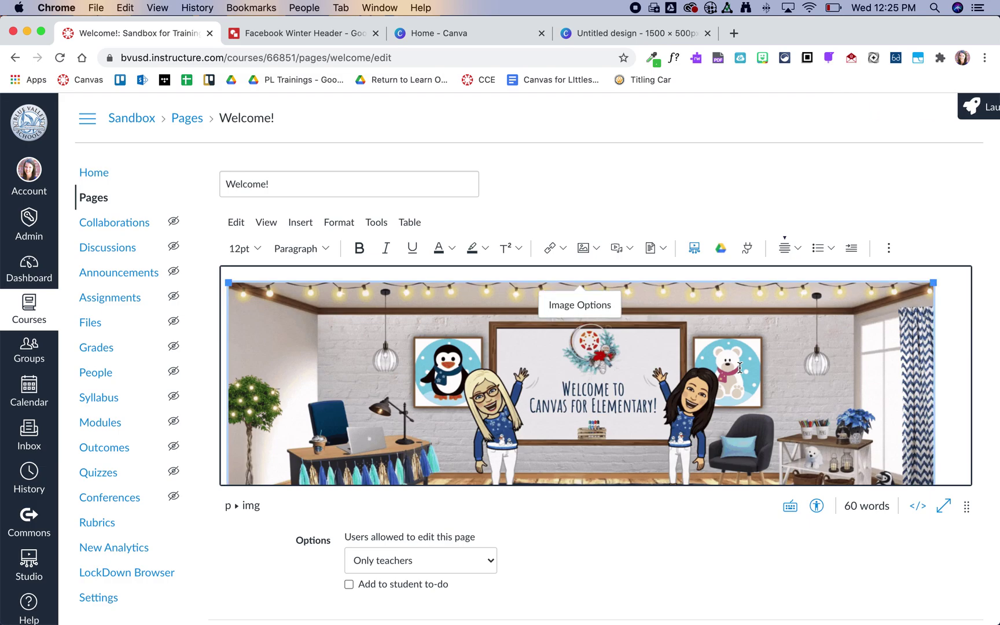
{"action": "key", "text": "BackSpace"}
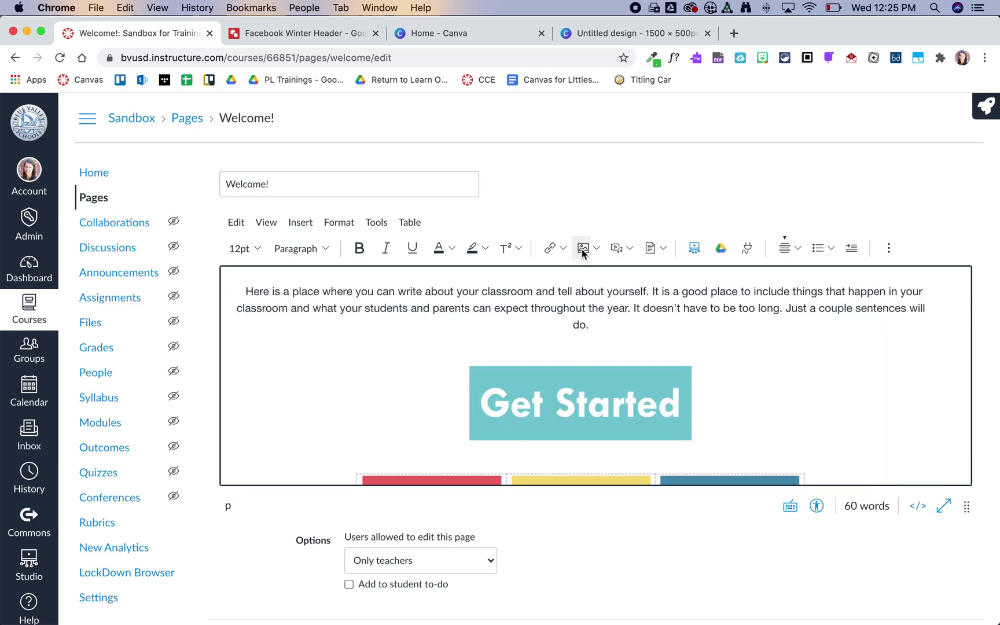
Upload Untitled design.gif from Downloads into the Welcome page, then save the page
{"action": "left_click", "coordinate": [583, 248]}
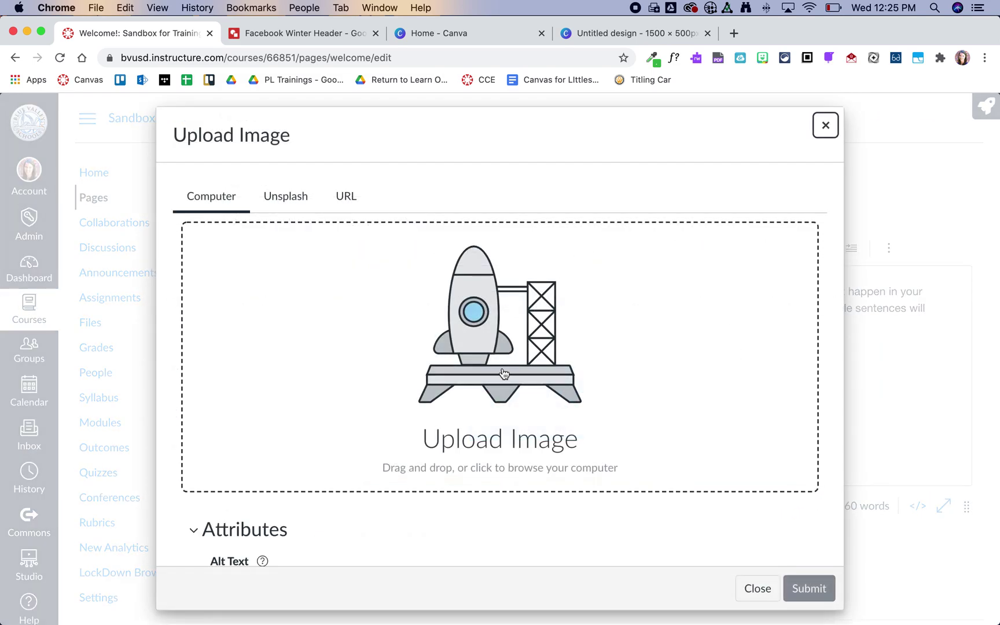
{"action": "left_click", "coordinate": [504, 374]}
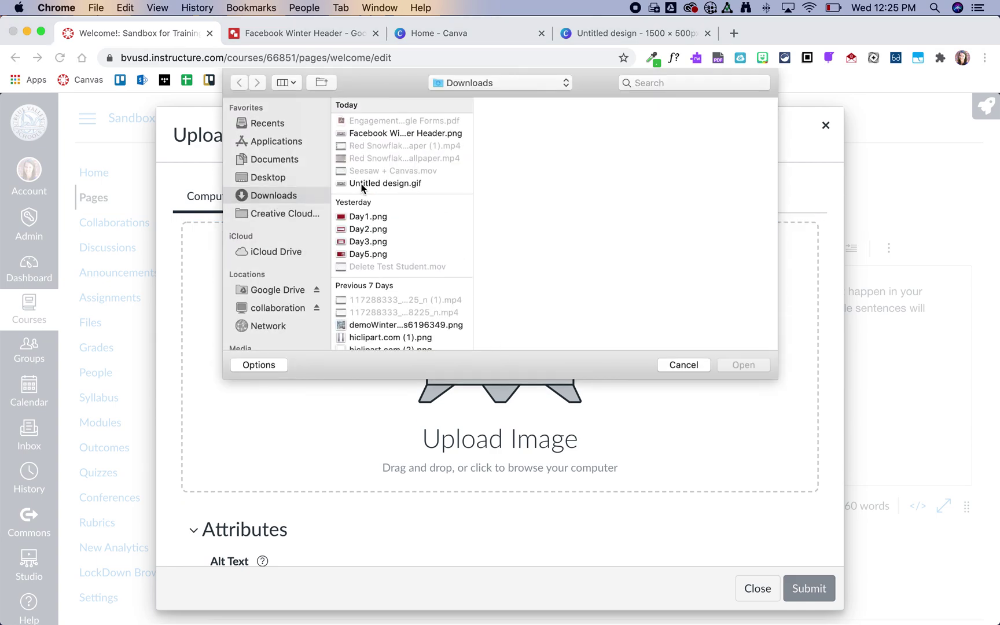
{"action": "left_click", "coordinate": [362, 182]}
{"action": "left_click", "coordinate": [741, 365]}
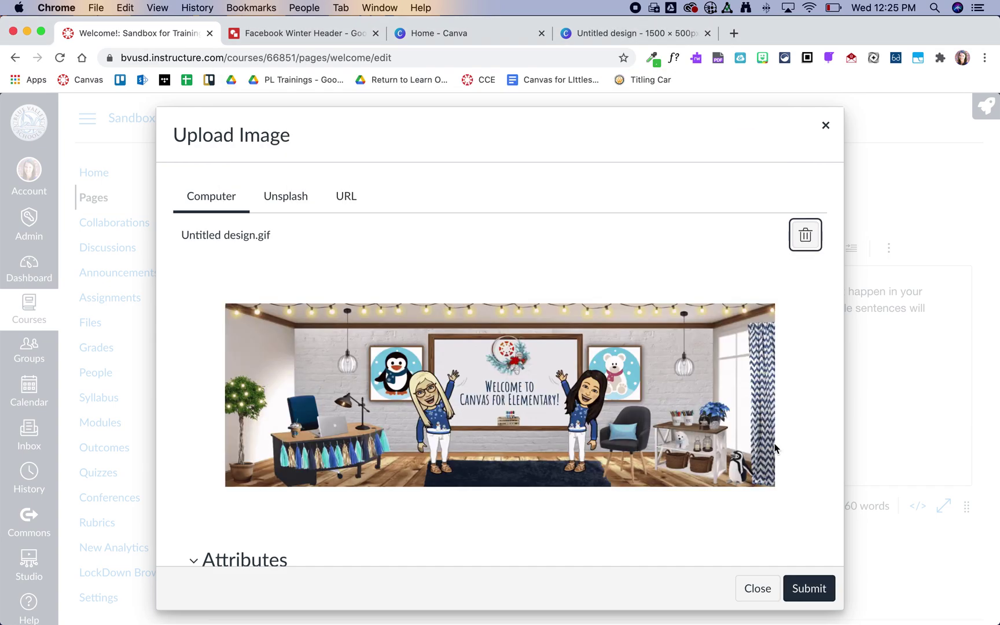
{"action": "left_click", "coordinate": [817, 594]}
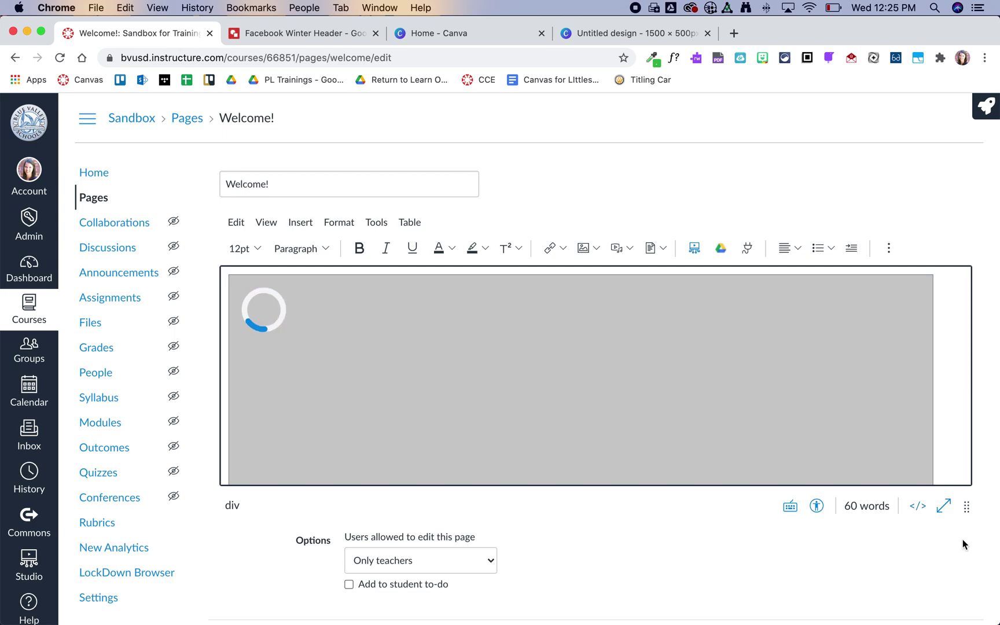
{"action": "left_click", "coordinate": [956, 606]}
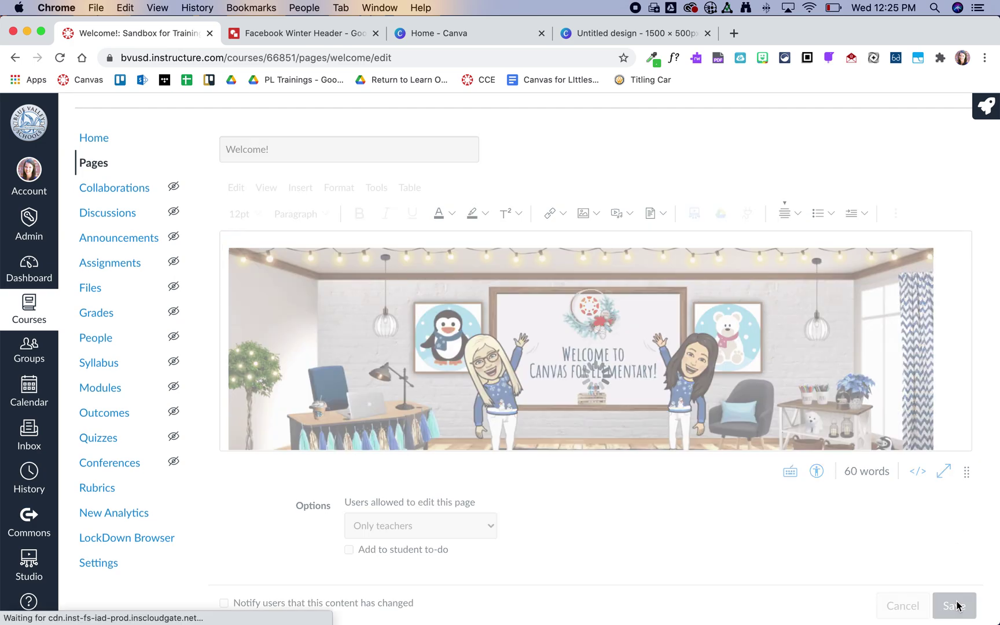